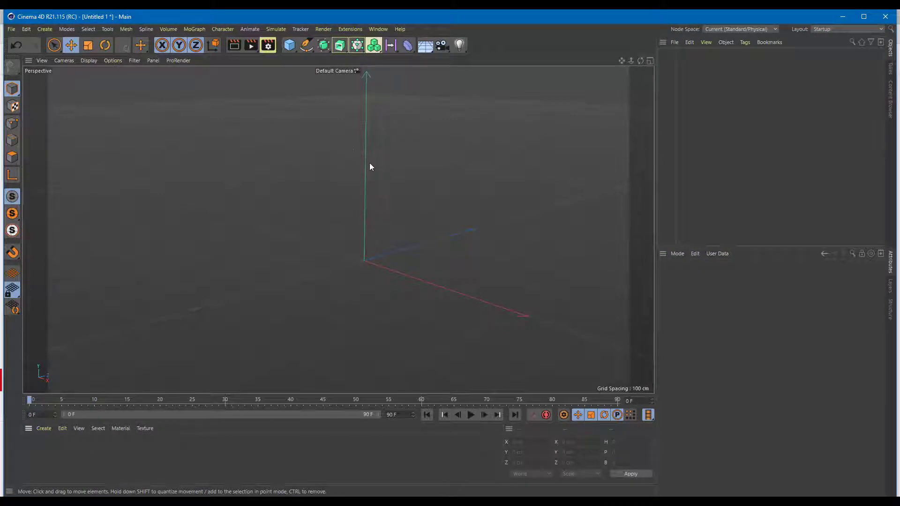
Orbit the empty Perspective view and bring up the primitive objects palette.
left_click_drag(370, 166, 393, 196, "alt")
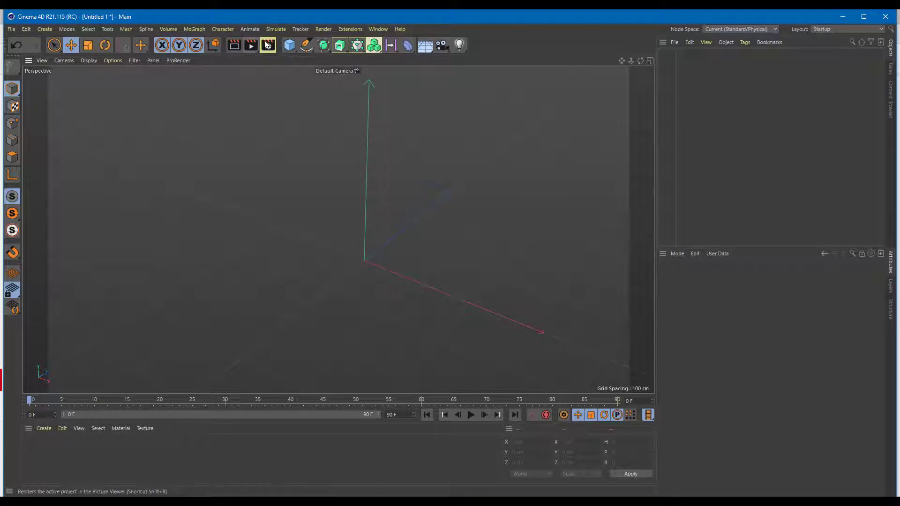
left_click(289, 47)
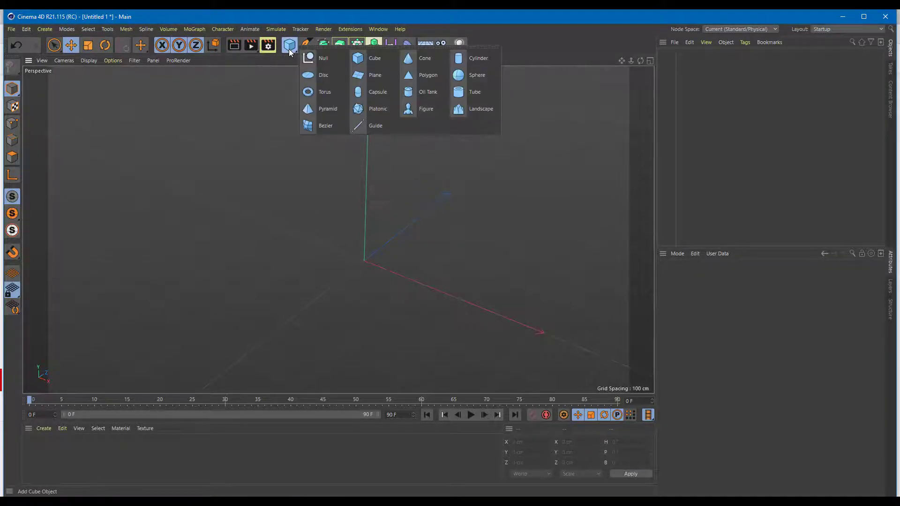
Add a 200 cm cube and nudge it along Z in the four-view layout.
left_click(385, 60)
middle_click(445, 195)
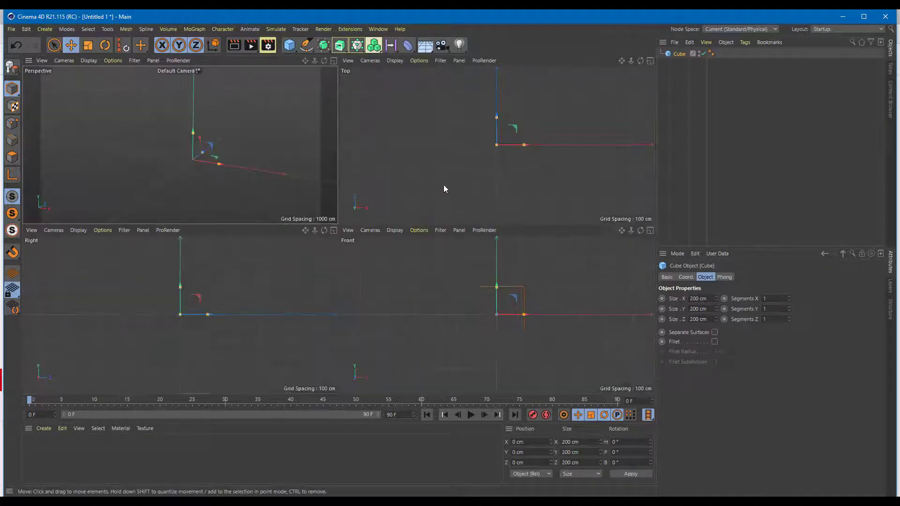
left_click_drag(496, 126, 500, 100)
middle_click(274, 103)
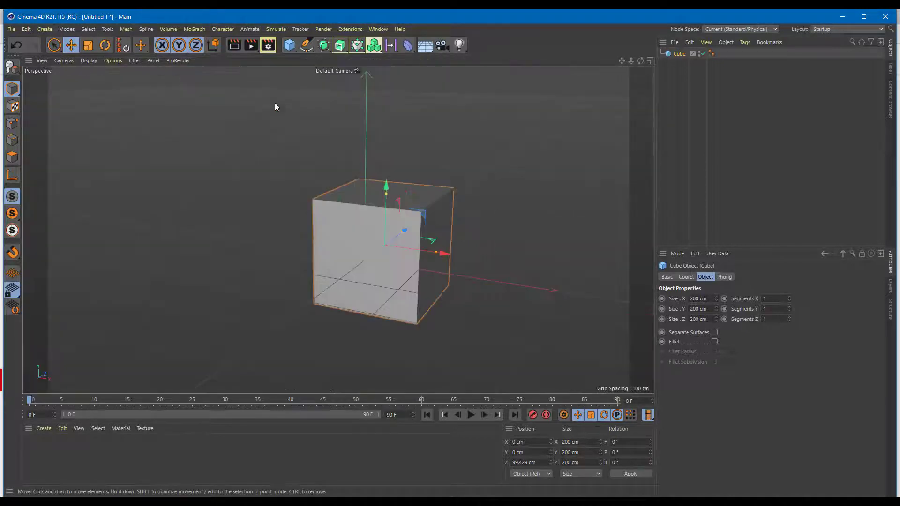
Lift the cube to Y 99.026 cm onto the ground, recentred on Z, back in Perspective.
middle_click(479, 177)
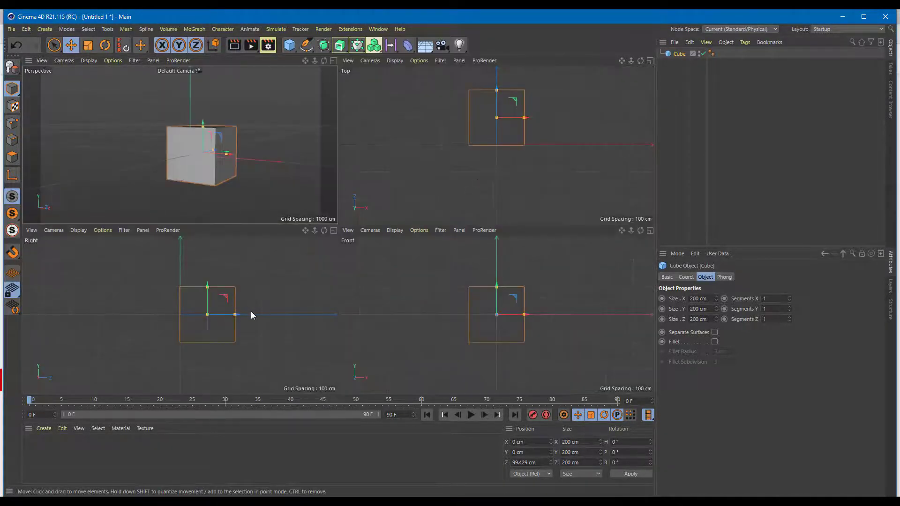
middle_click(251, 312)
left_click_drag(395, 189, 397, 134)
left_click_drag(432, 171, 458, 200)
middle_click(416, 156)
middle_click(248, 149)
scroll(399, 197, "up", 4)
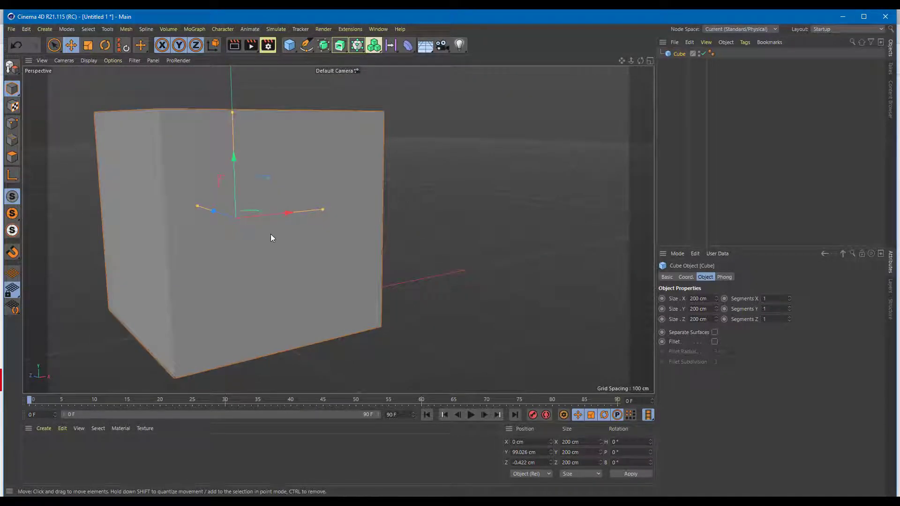
left_click(130, 453)
Create material Mat, drop it on the cube, and browse the tex folder for a colour texture.
double_click(131, 450)
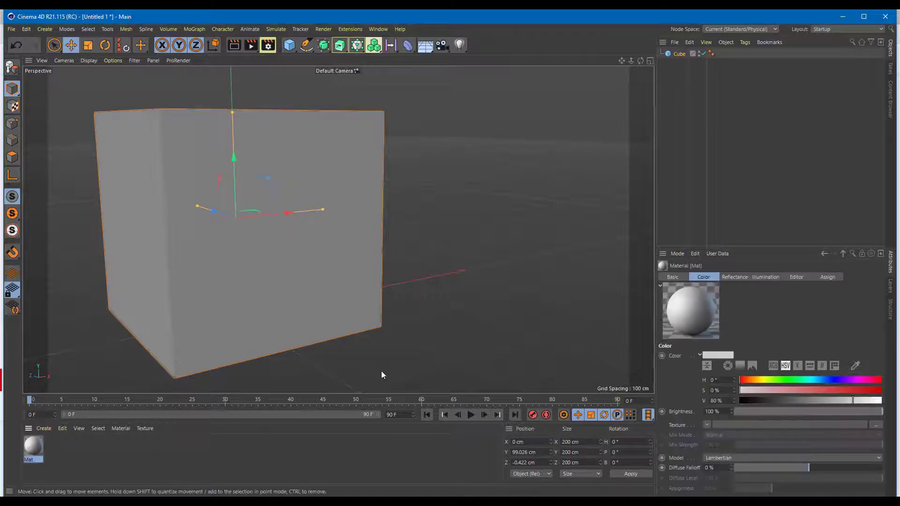
left_click_drag(29, 450, 281, 282)
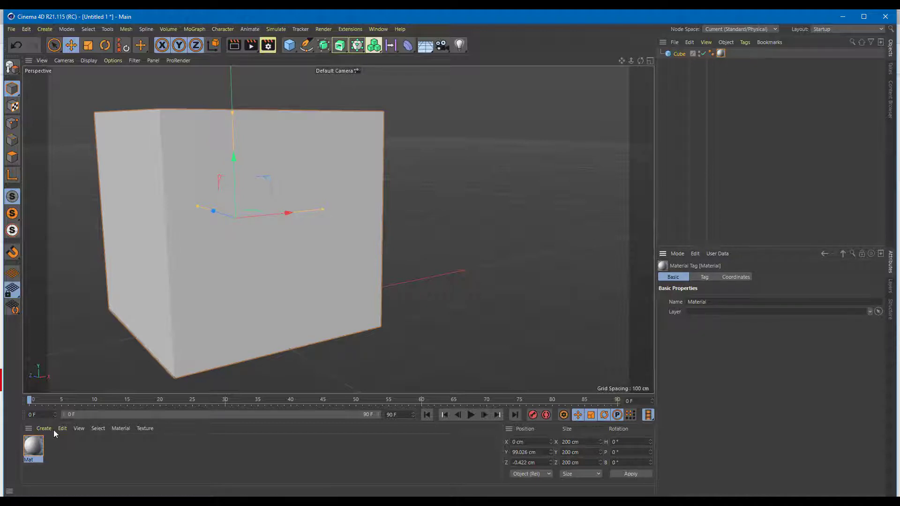
left_click(33, 448)
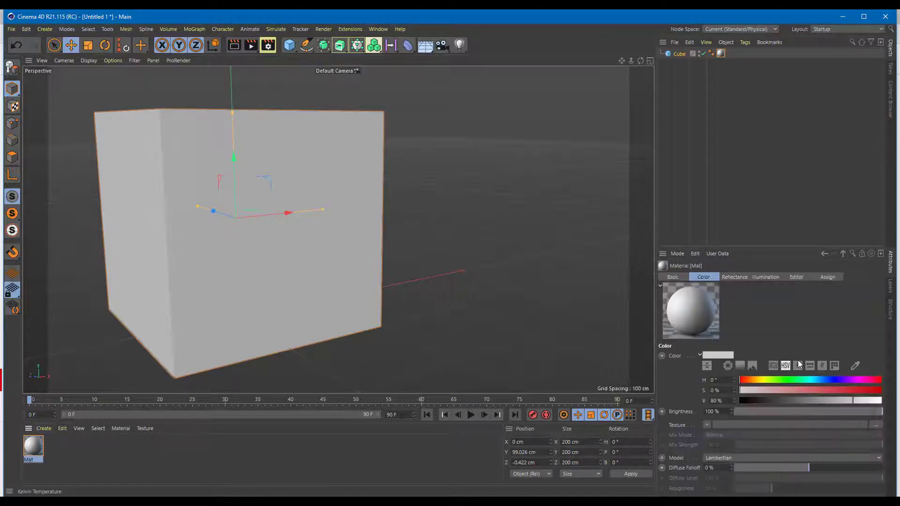
left_click(736, 424)
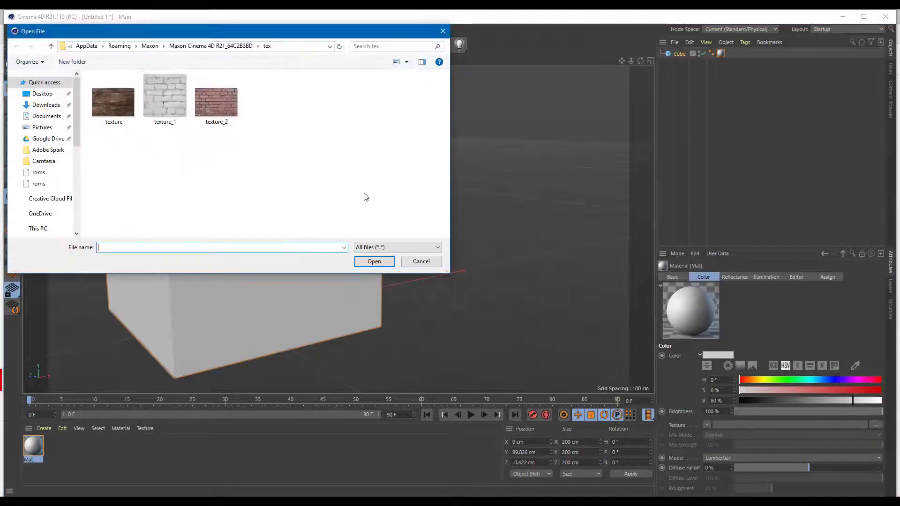
Load texture_2.jpg as Mat's colour texture and select the red-brick cube.
left_click(218, 107)
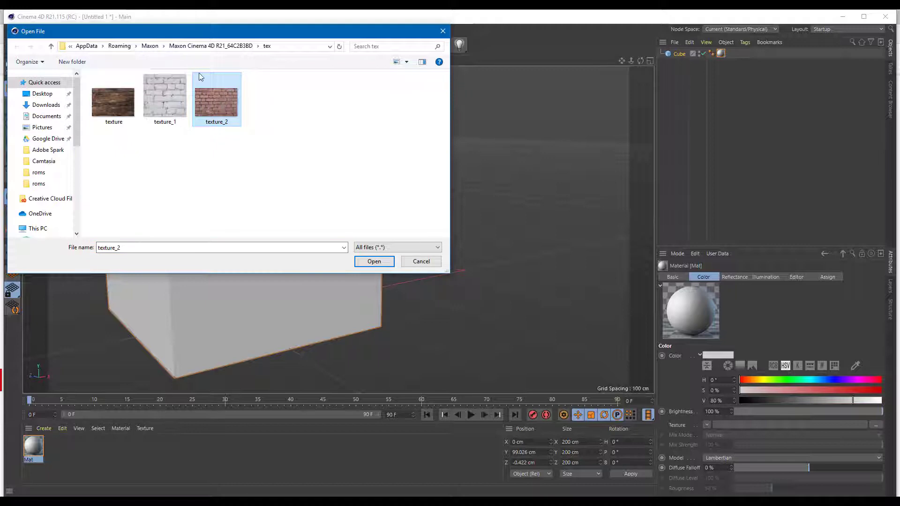
left_click(375, 261)
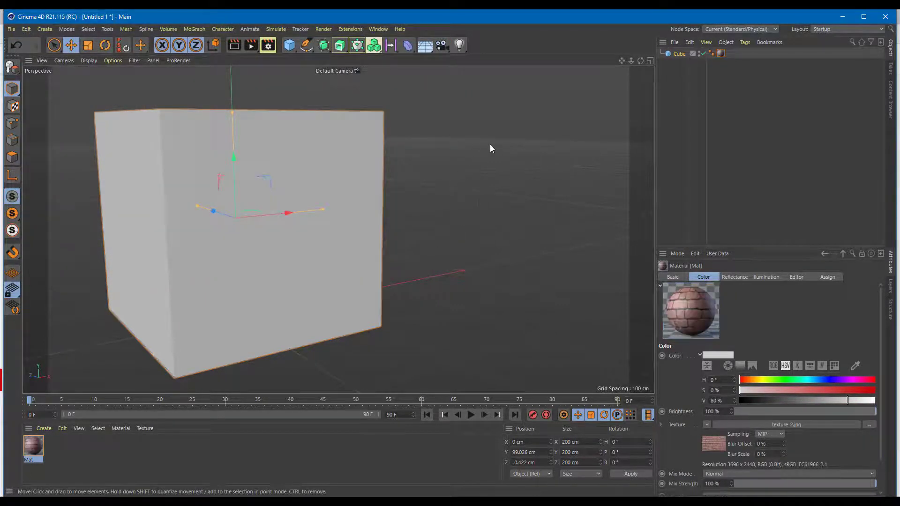
mouse_move(483, 138)
left_mouse_down("alt")
mouse_move(401, 201)
mouse_move(503, 140)
mouse_move(386, 187)
left_mouse_up("alt")
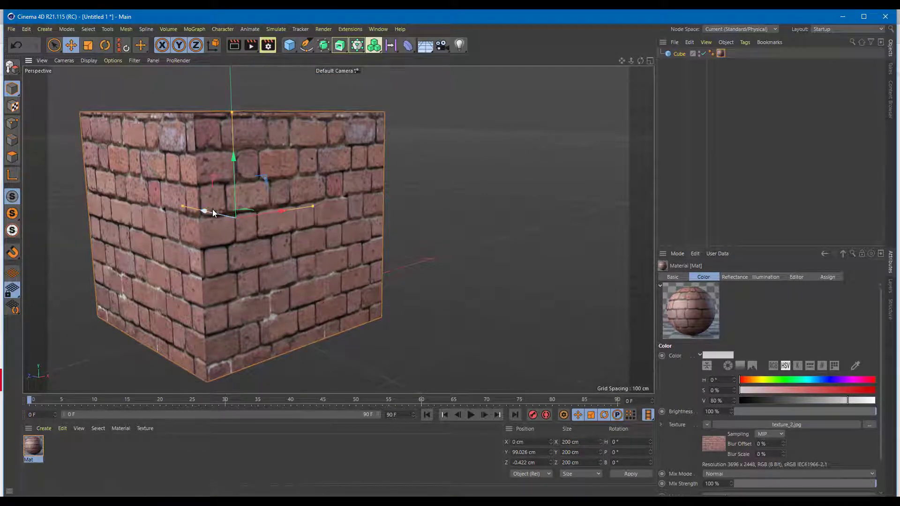
left_click(201, 176)
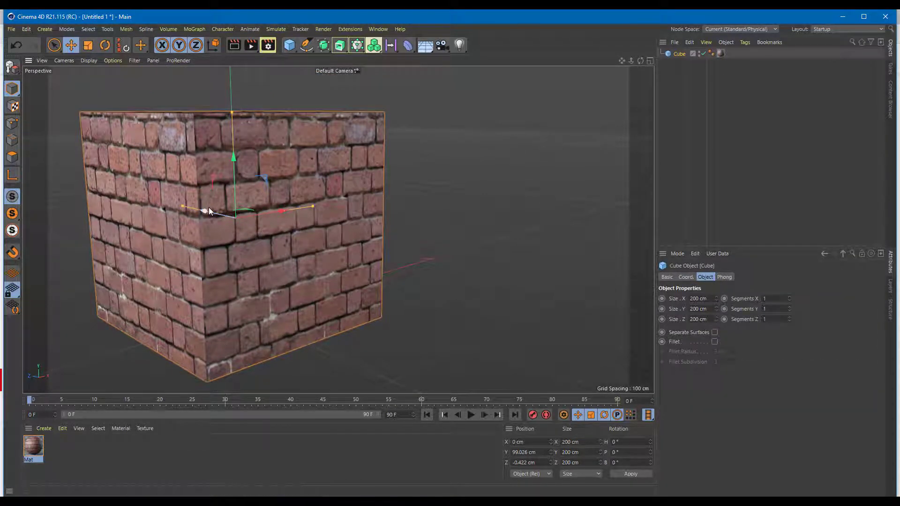
Make the cube editable and scale it to about 145.8 cm tall, keeping 200 cm width and depth.
key("c")
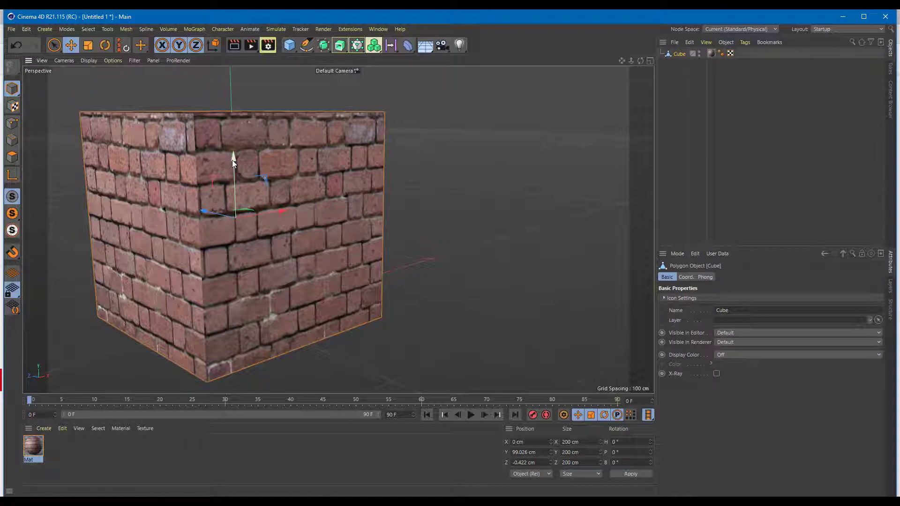
left_click(88, 44)
left_click_drag(233, 157, 301, 221)
scroll(265, 227, "up", 3)
scroll(300, 221, "down", 2)
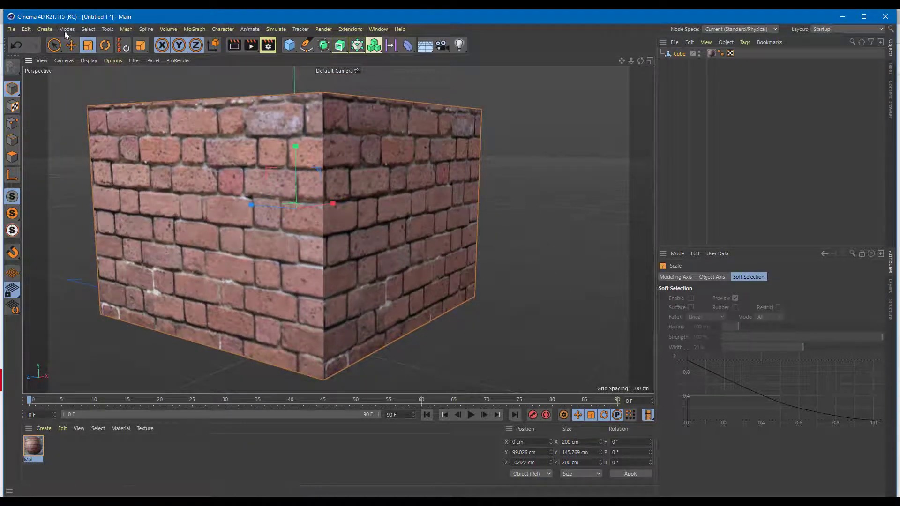
left_click(69, 349)
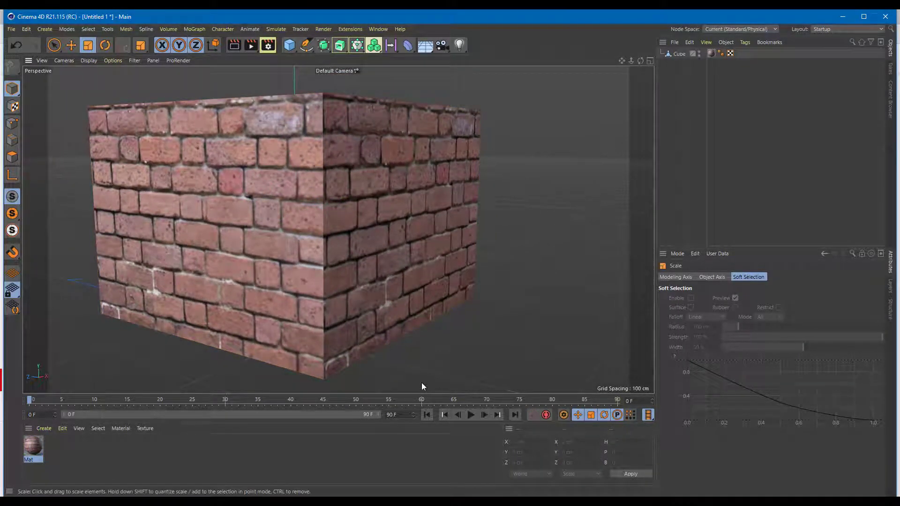
left_click(415, 176)
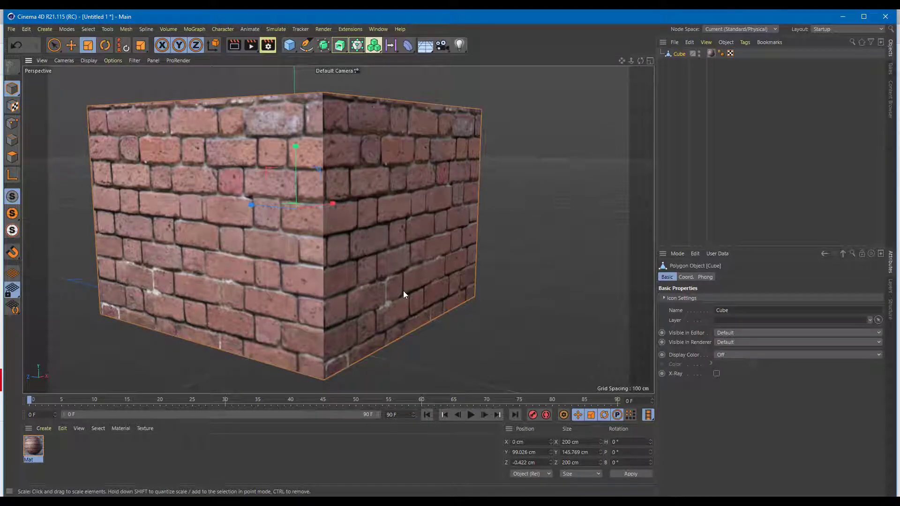
mouse_move(360, 135)
left_mouse_down("alt")
mouse_move(356, 149)
mouse_move(362, 134)
left_mouse_up("alt")
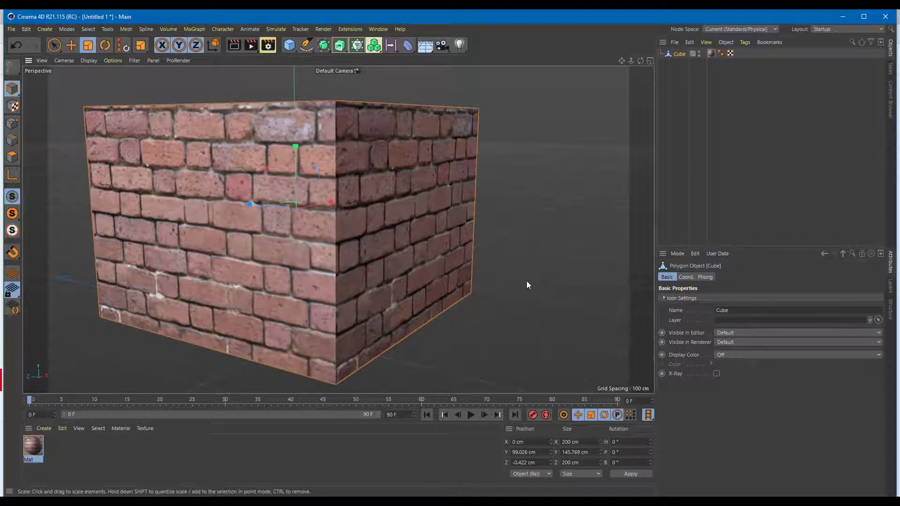
left_click(719, 87)
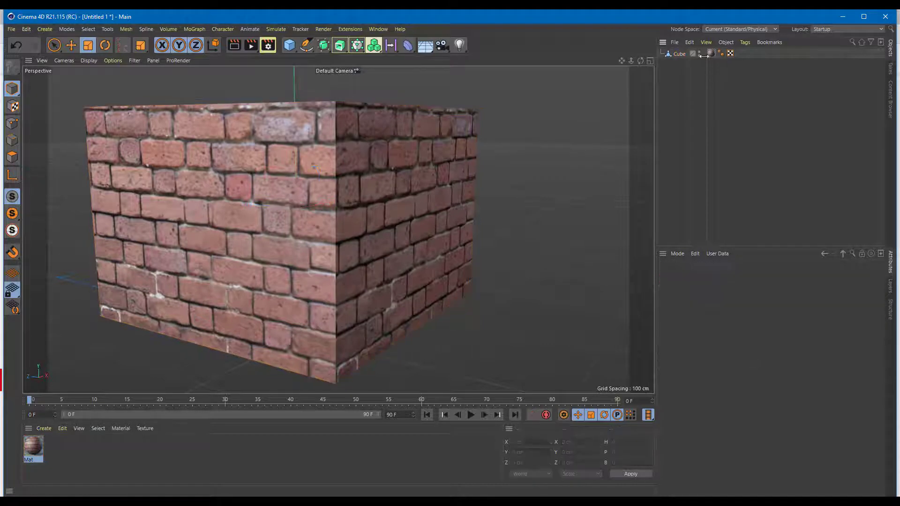
Enable Mat's Displacement channel with Intensity (Centered) type, then reach the Color Texture shader menu.
left_click(679, 54)
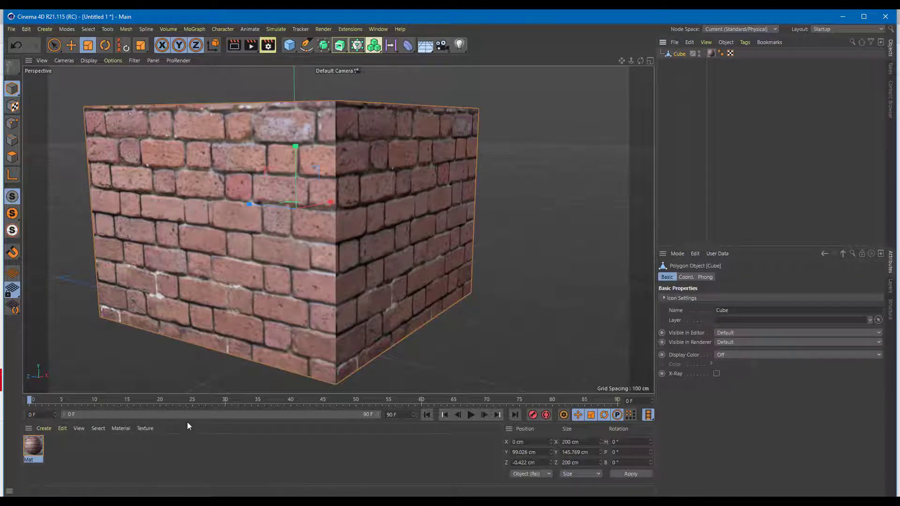
left_click(711, 54)
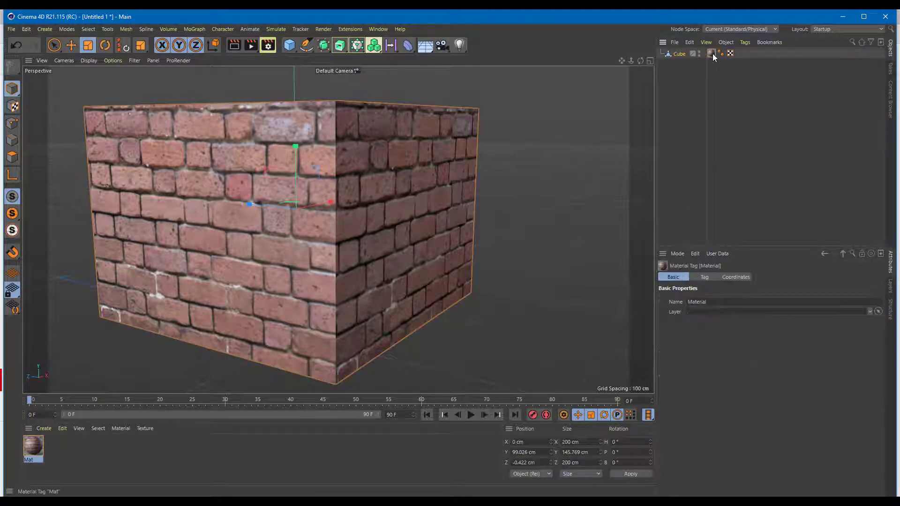
left_click(26, 450)
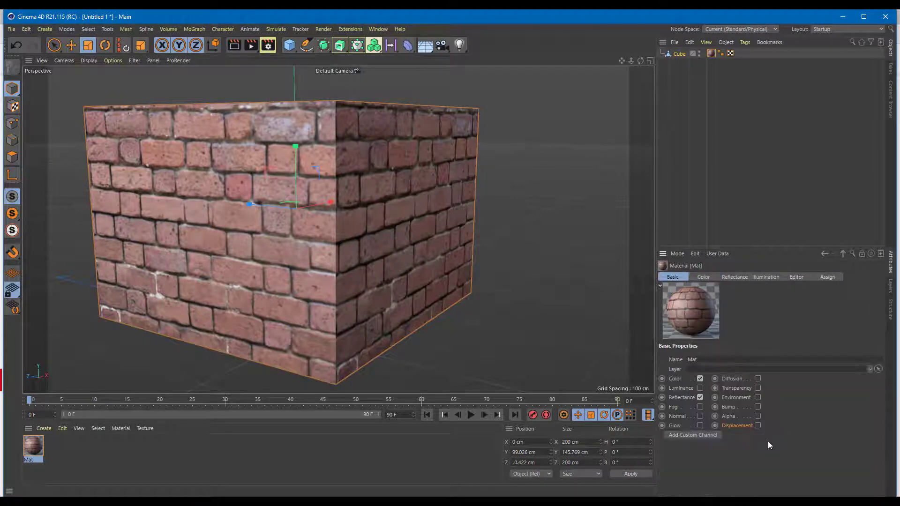
left_click(758, 425)
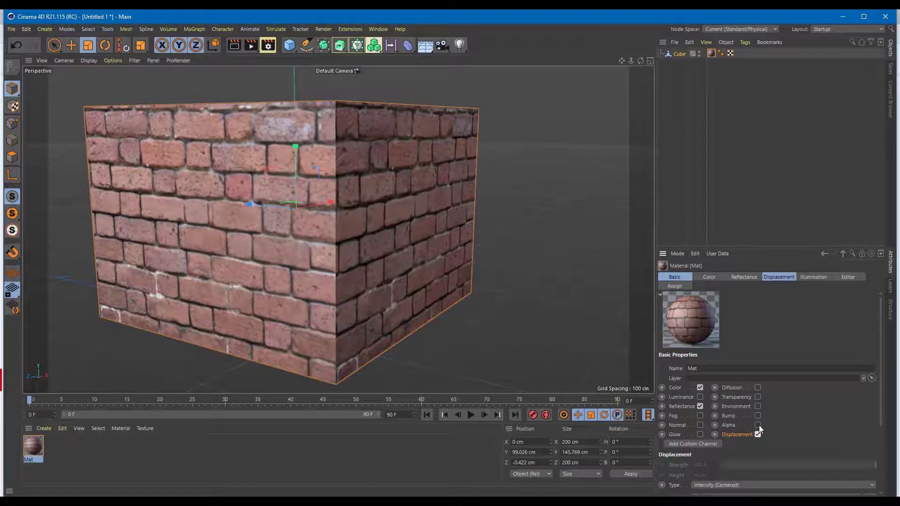
left_click(779, 277)
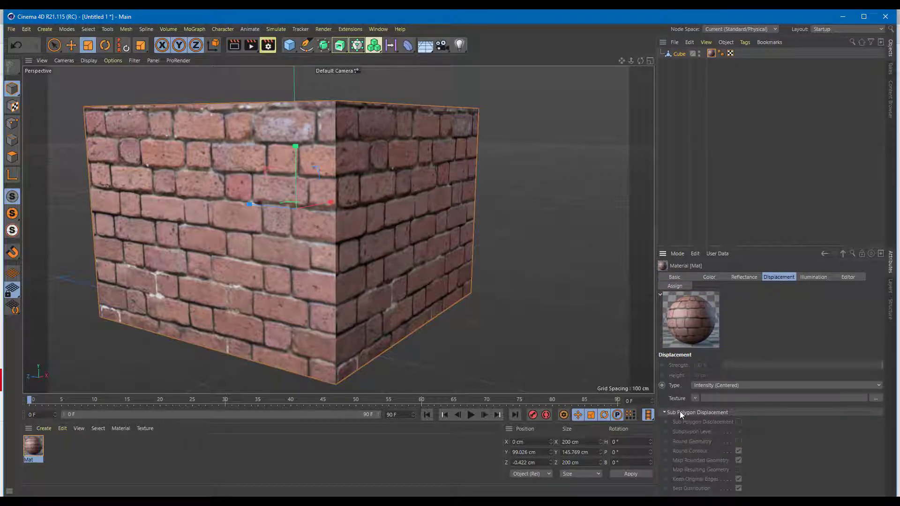
left_click(712, 278)
left_click(709, 434)
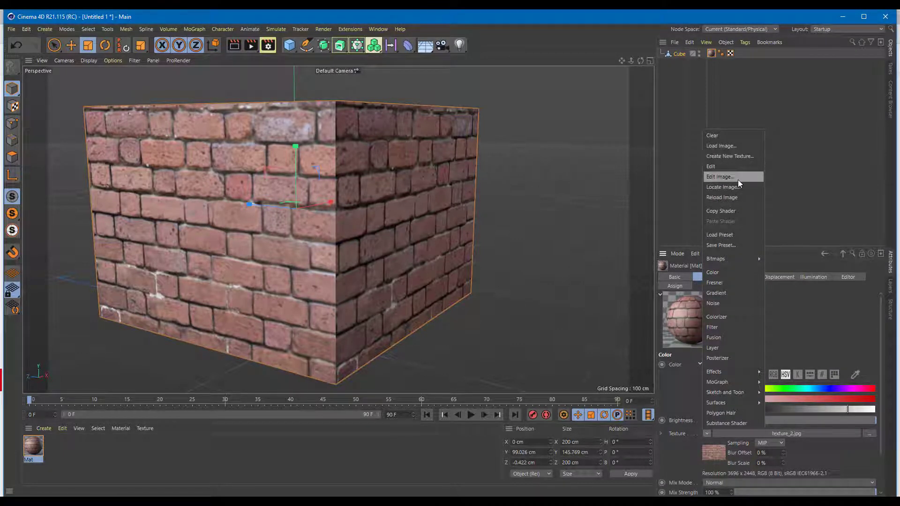
Copy the texture_2 brick shader from Color and paste it into the Displacement texture.
left_click(723, 211)
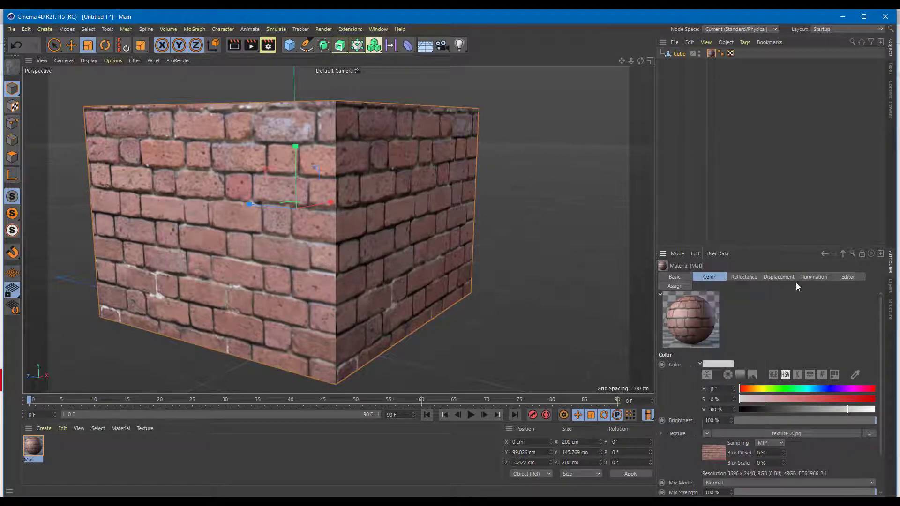
left_click(777, 278)
left_click(697, 398)
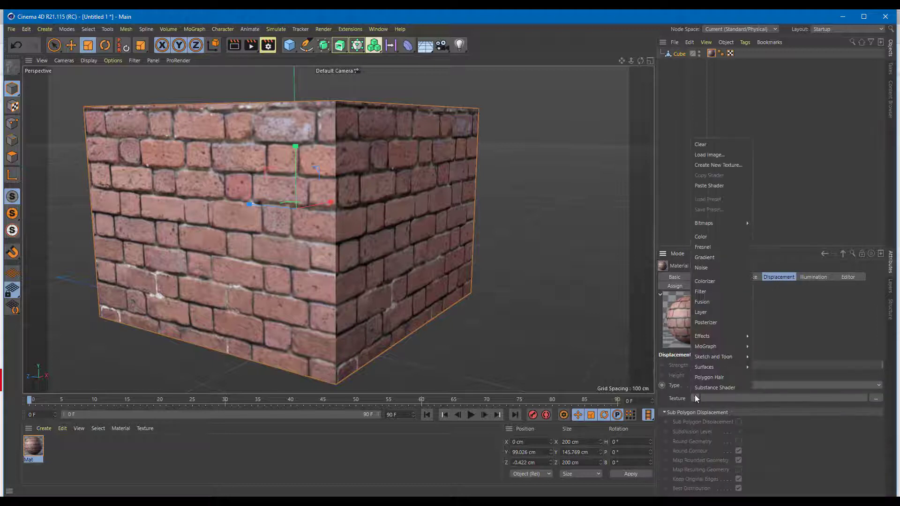
left_click(725, 187)
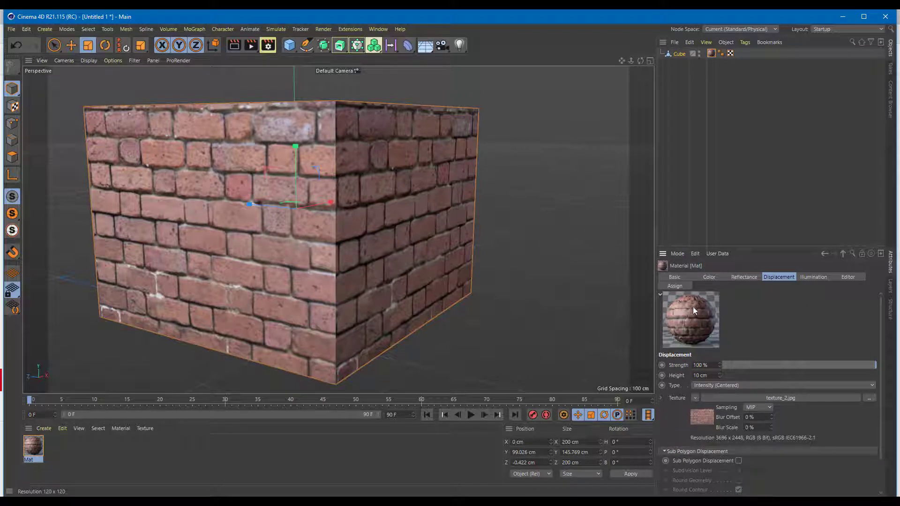
Wrap the displacement texture in a Filter: saturation -100 %, brightness 7 %, contrast 53 %, then preview-render.
left_click(695, 399)
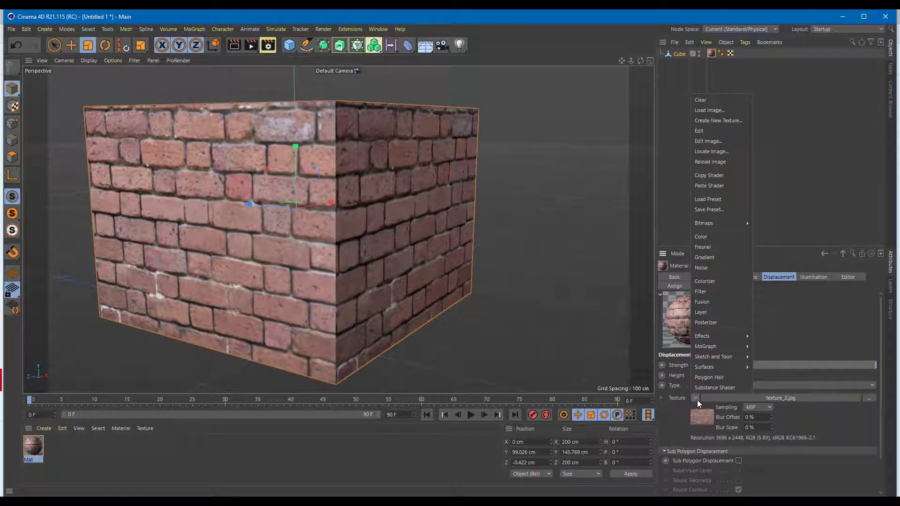
left_click(723, 291)
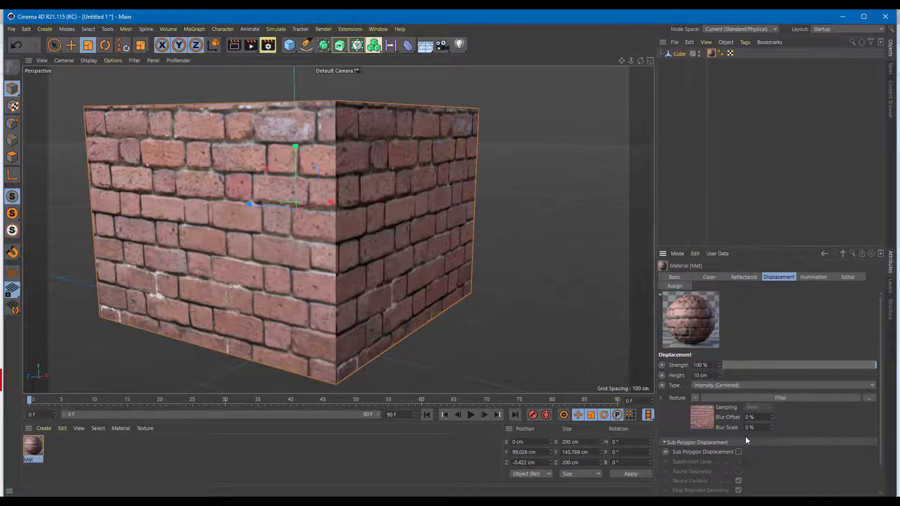
left_click(780, 397)
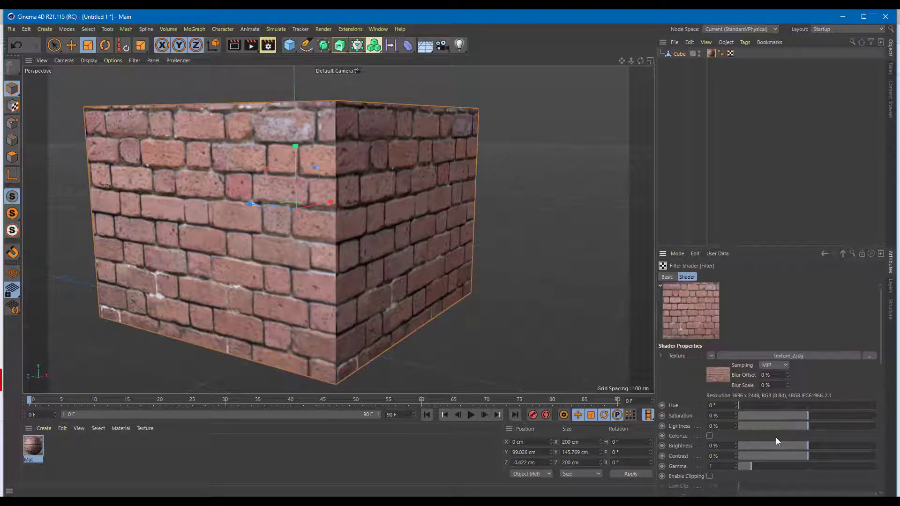
left_click_drag(783, 415, 700, 421)
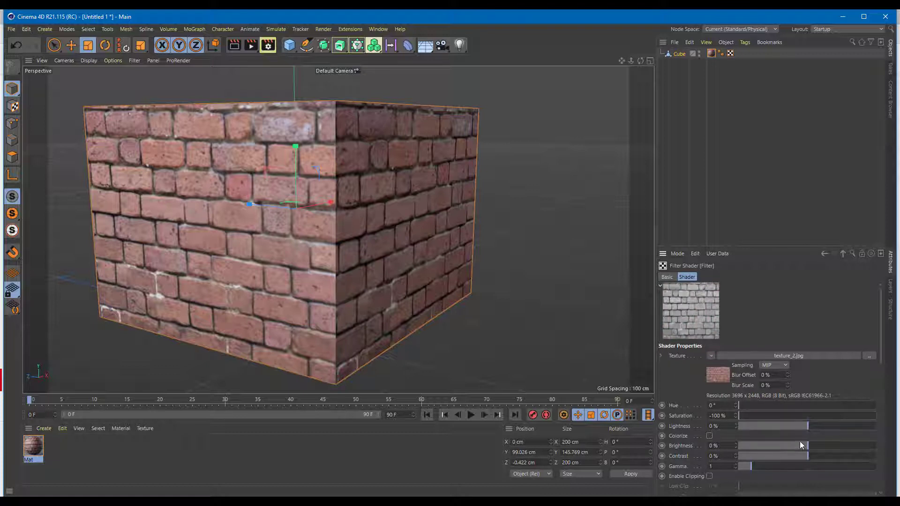
left_click_drag(806, 446, 843, 457)
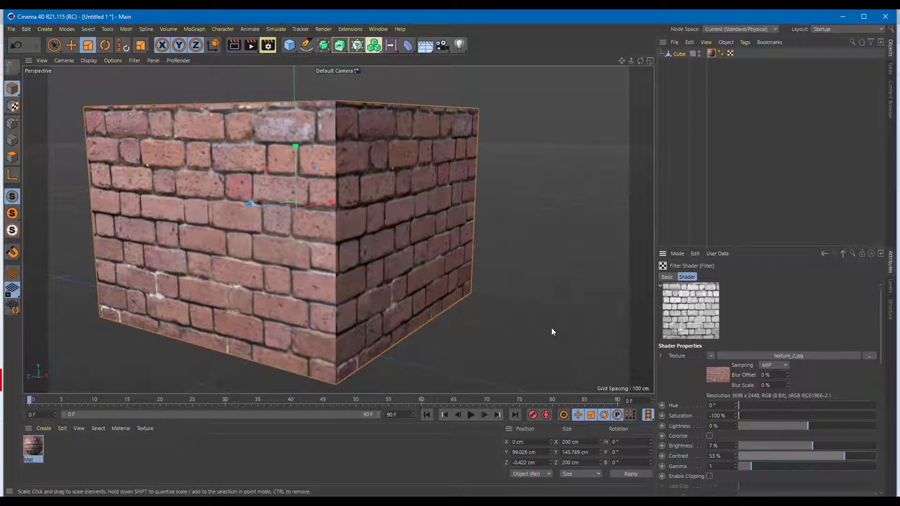
mouse_move(510, 267)
left_mouse_down("alt")
mouse_move(488, 267)
mouse_move(500, 268)
left_mouse_up("alt")
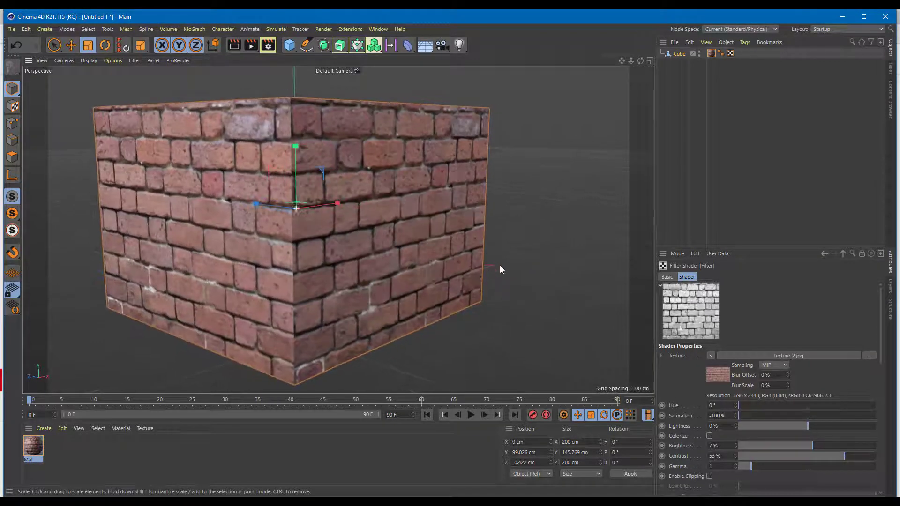
key("ctrl+r")
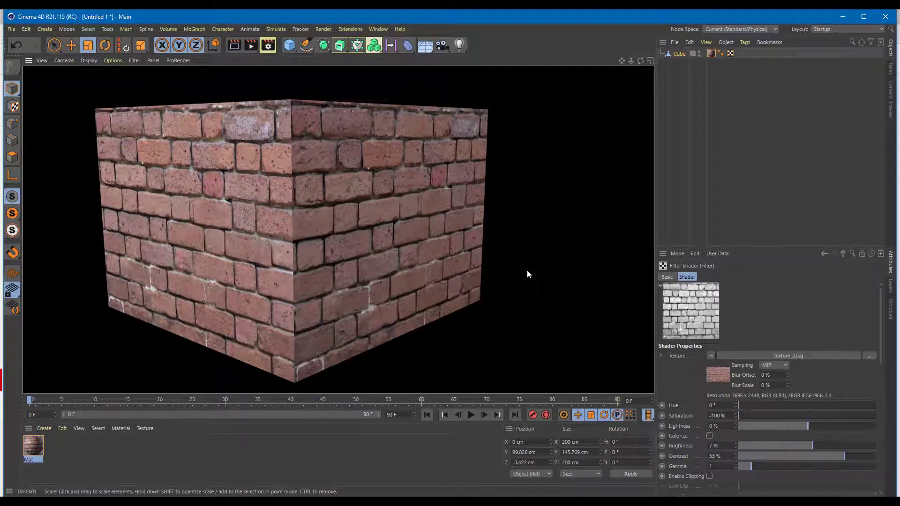
left_click(526, 270)
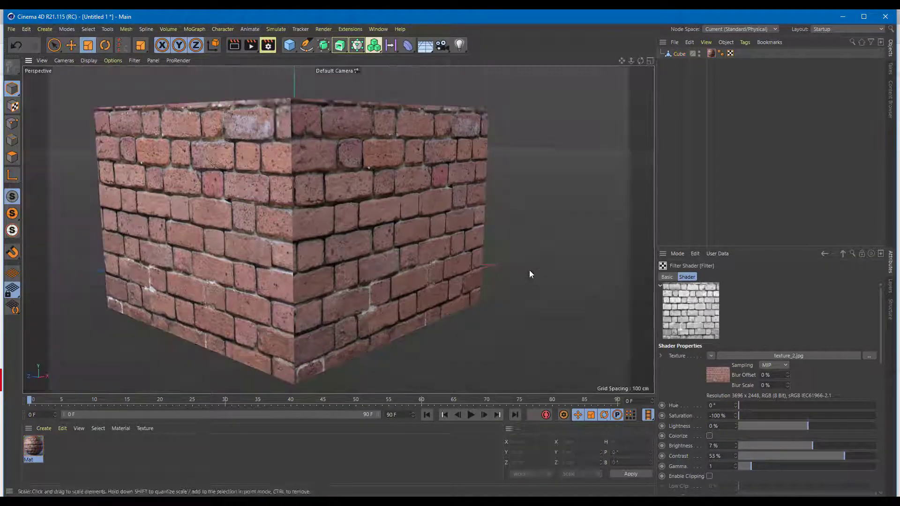
Turn on Sub Polygon Displacement at subdivision level 4 and test-render the raised bricks.
left_click(672, 277)
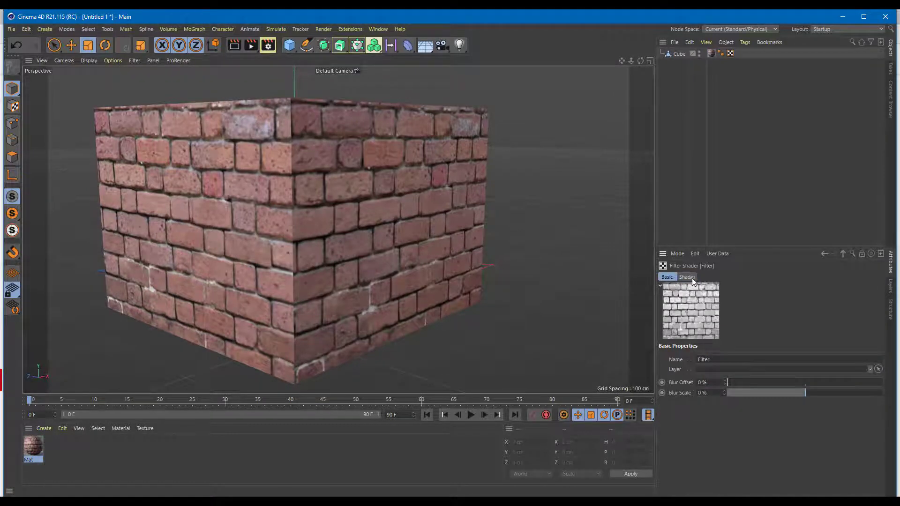
left_click(691, 277)
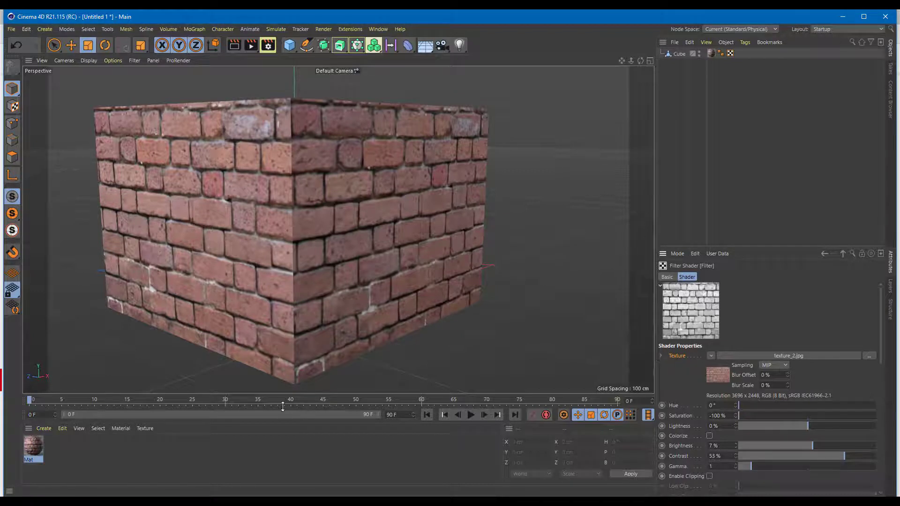
left_click(26, 451)
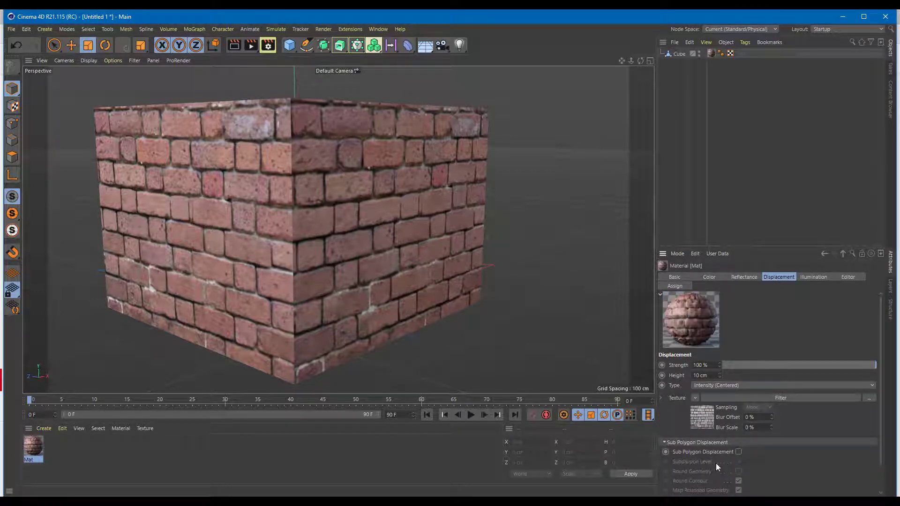
left_click(739, 452)
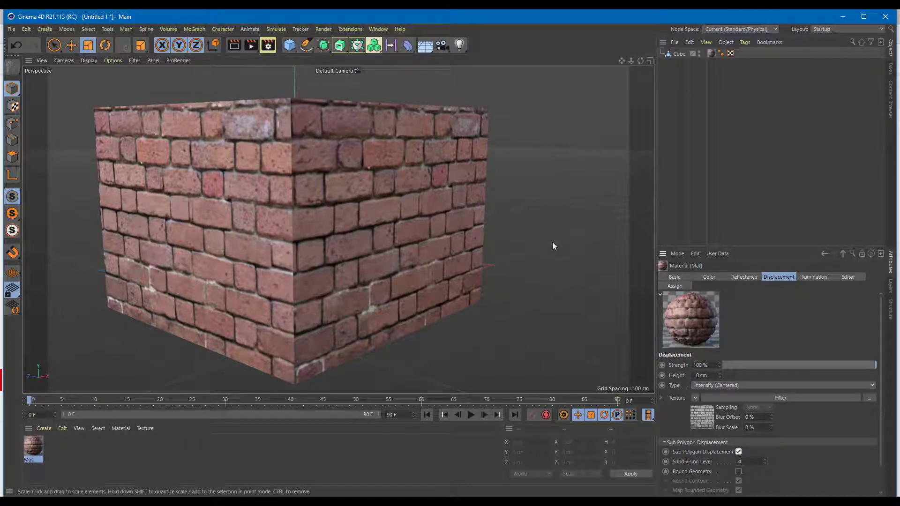
key("ctrl+r")
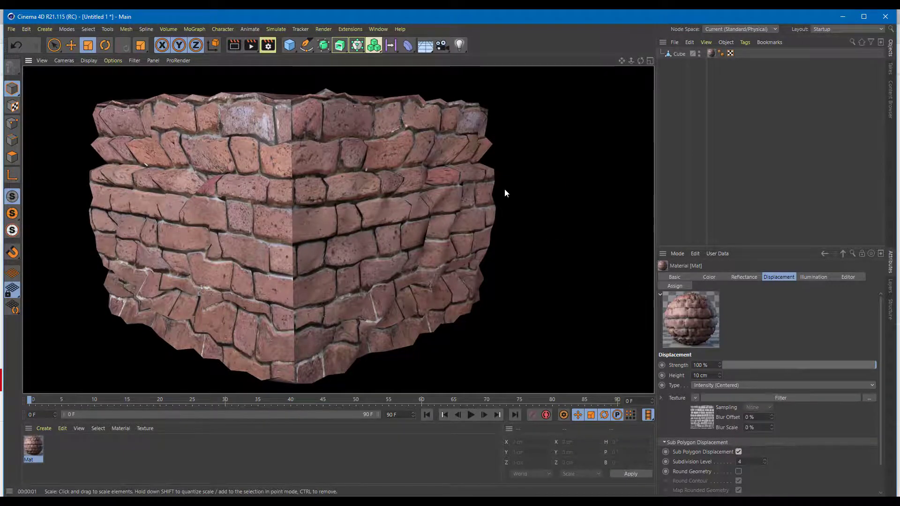
left_click(510, 209)
mouse_move(510, 210)
left_mouse_down("alt")
mouse_move(526, 229)
mouse_move(501, 212)
left_mouse_up("alt")
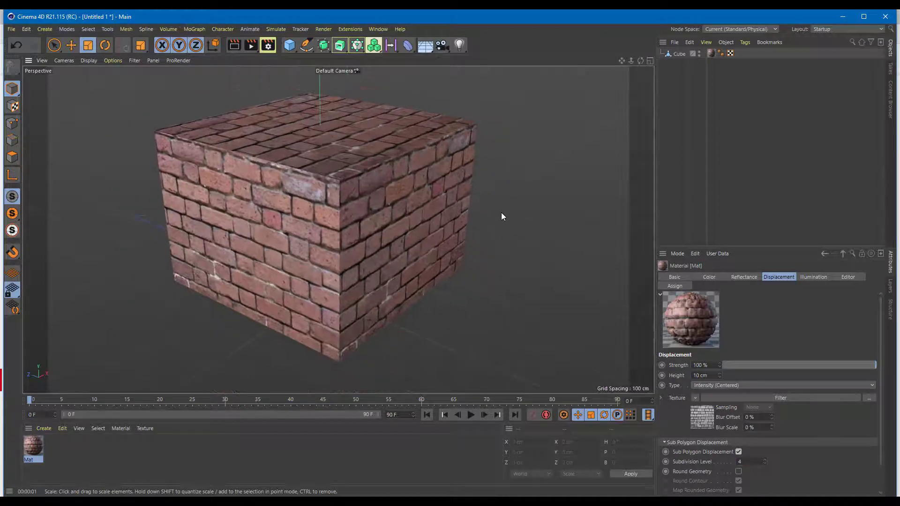
Raise the displacement subdivision level to 5, then 8, test-rendering each change.
left_click(765, 460)
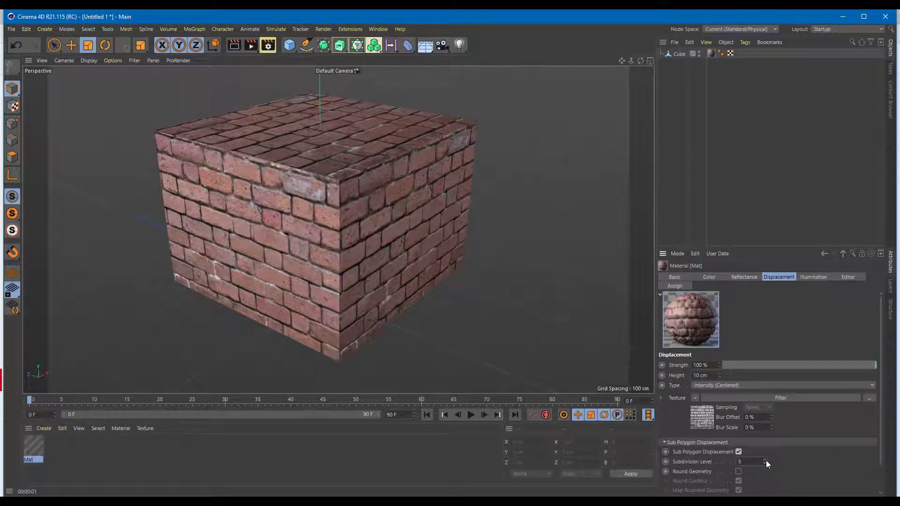
key("ctrl+r")
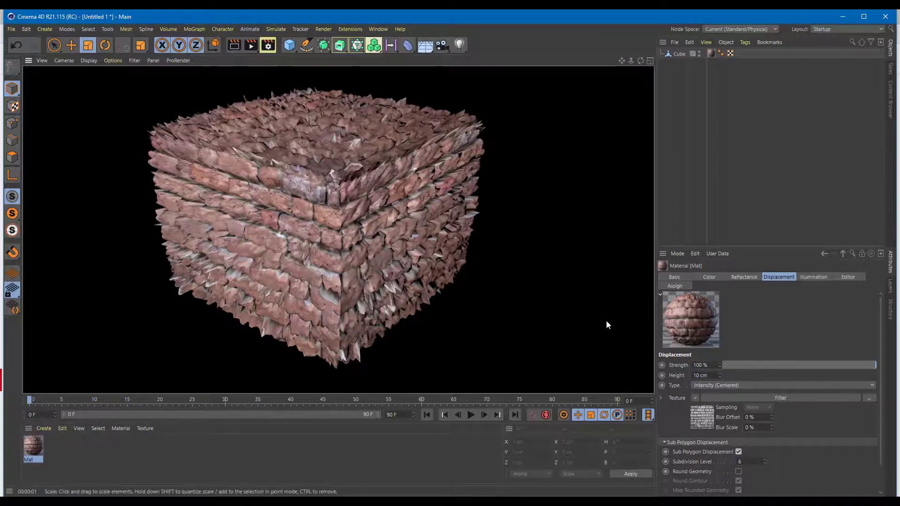
left_click(526, 283)
scroll(533, 269, "up", 3)
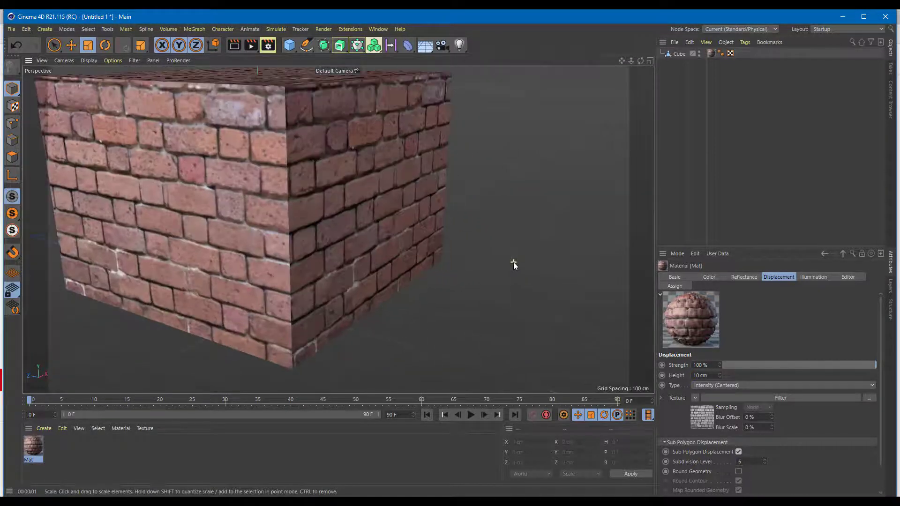
left_click(767, 460)
left_click(767, 461)
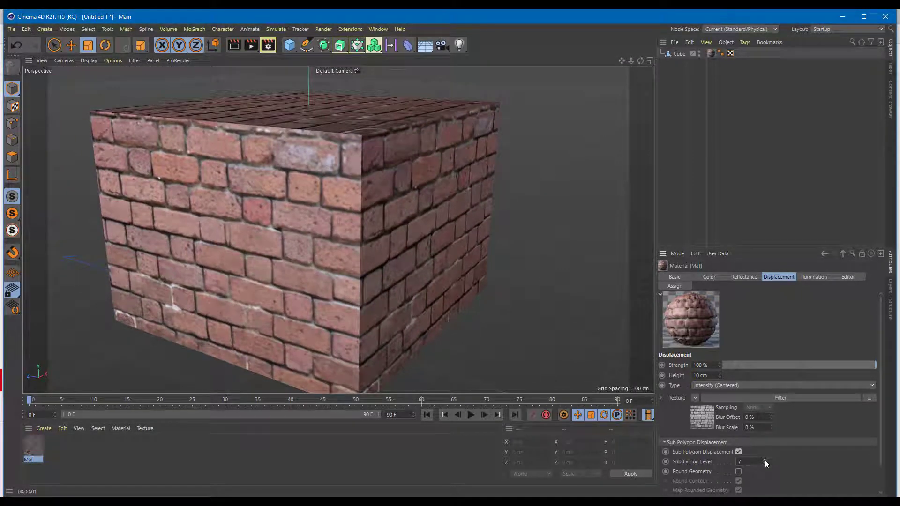
key("ctrl+r")
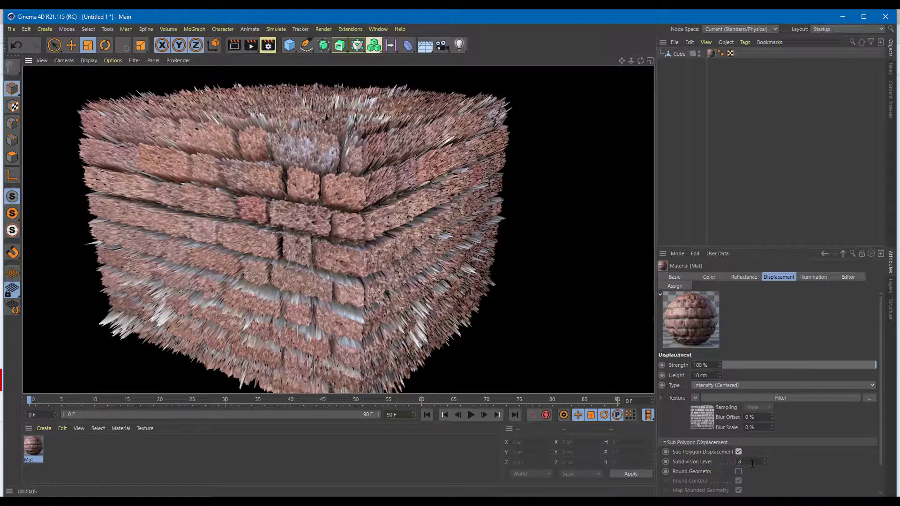
left_click(519, 197)
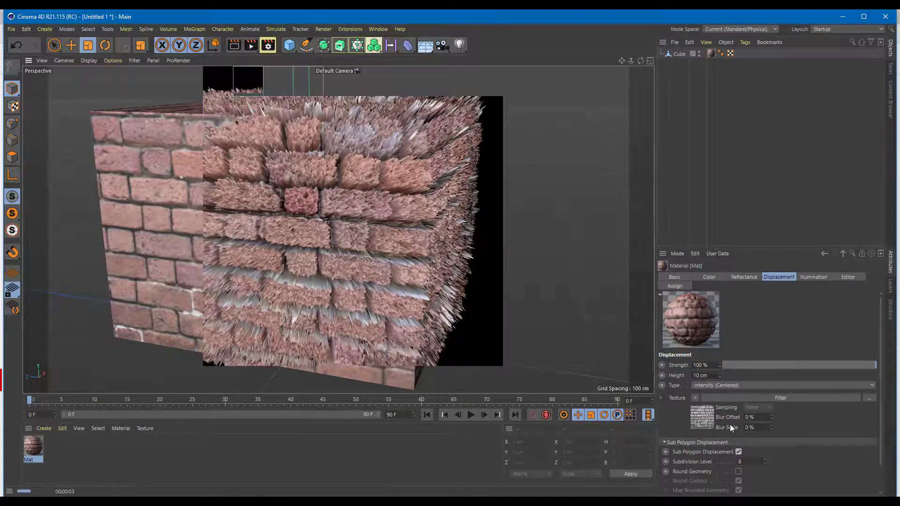
Set the displacement texture's Blur Offset to 2 %.
left_click(554, 278)
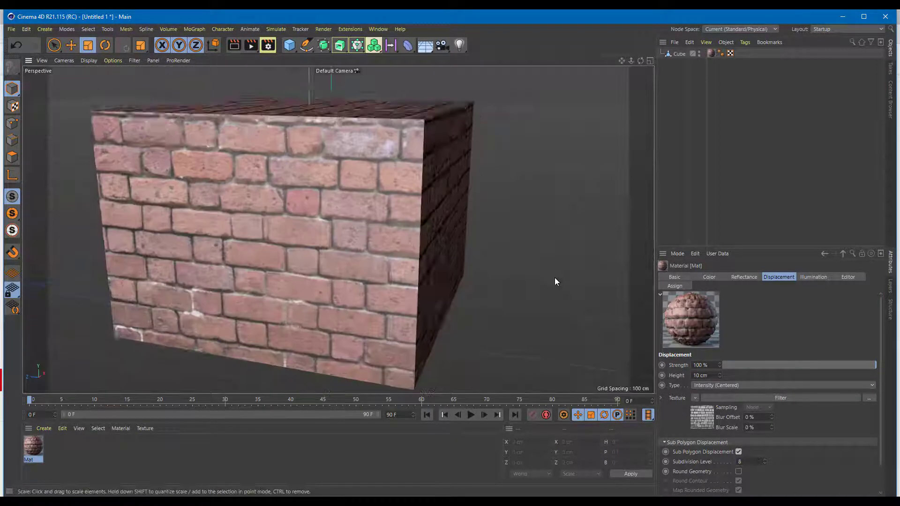
left_click(771, 415)
left_click(771, 415)
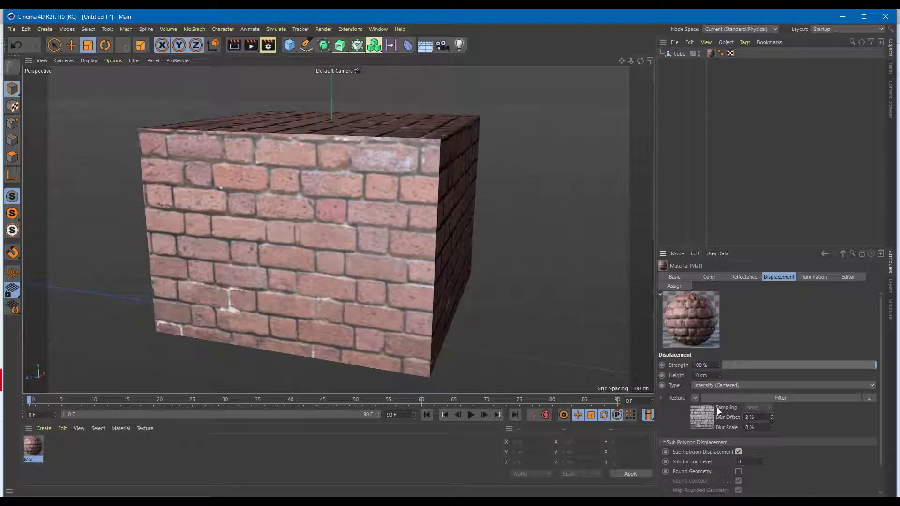
Set the displacement Filter's Blur Offset to 11 % and Blur Scale to -41 %, checking with a render.
left_click(705, 415)
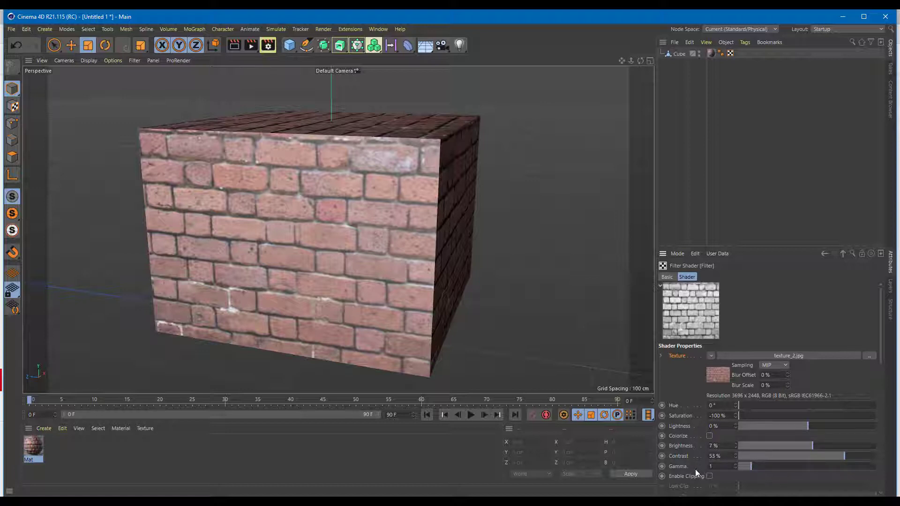
left_click_drag(879, 348, 876, 298)
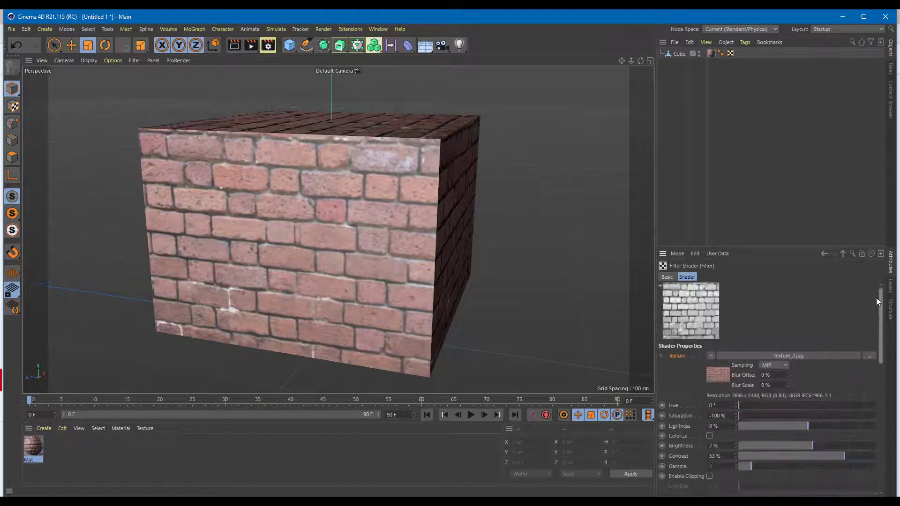
left_click(667, 277)
left_click_drag(735, 382, 738, 382)
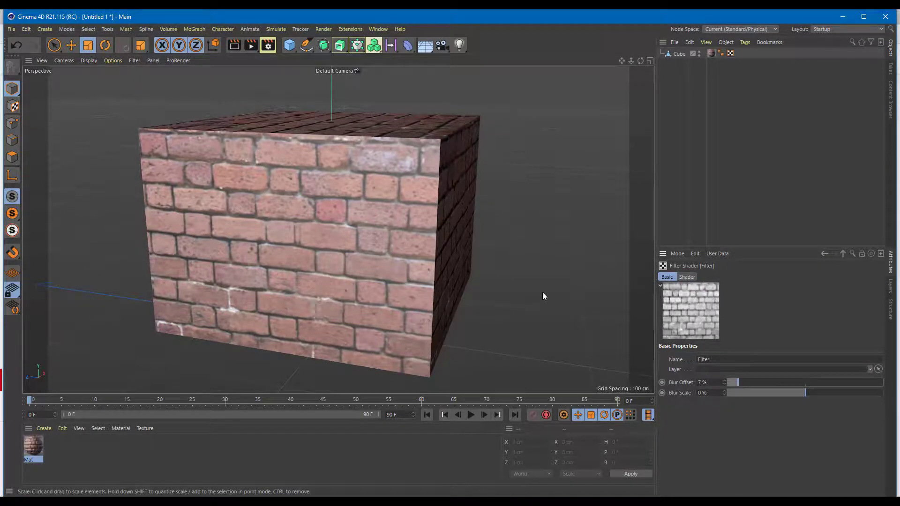
key("ctrl+r")
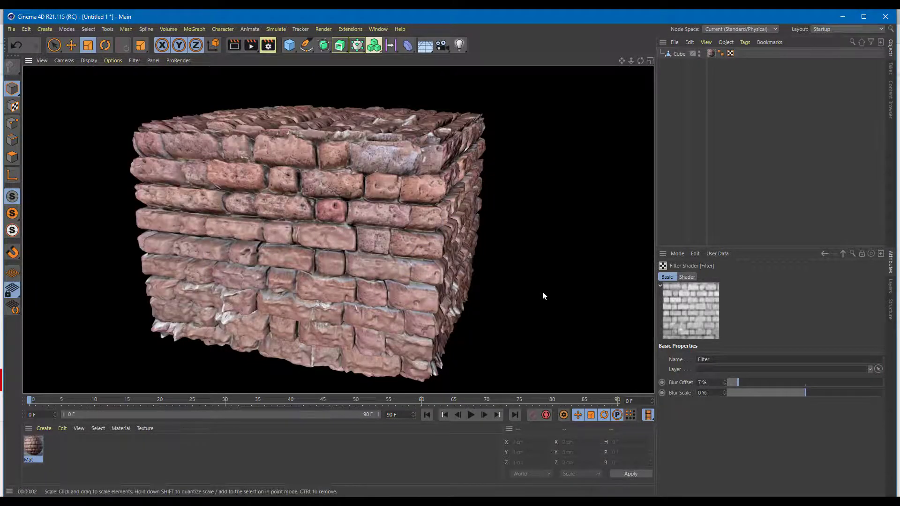
left_click(519, 238)
left_click_drag(739, 383, 772, 394)
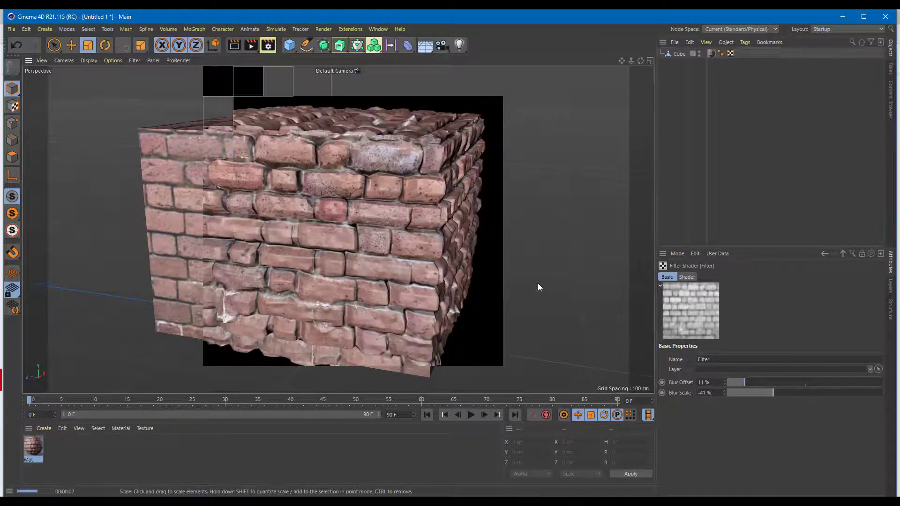
scroll(509, 225, "up", 5)
scroll(509, 225, "up", 3)
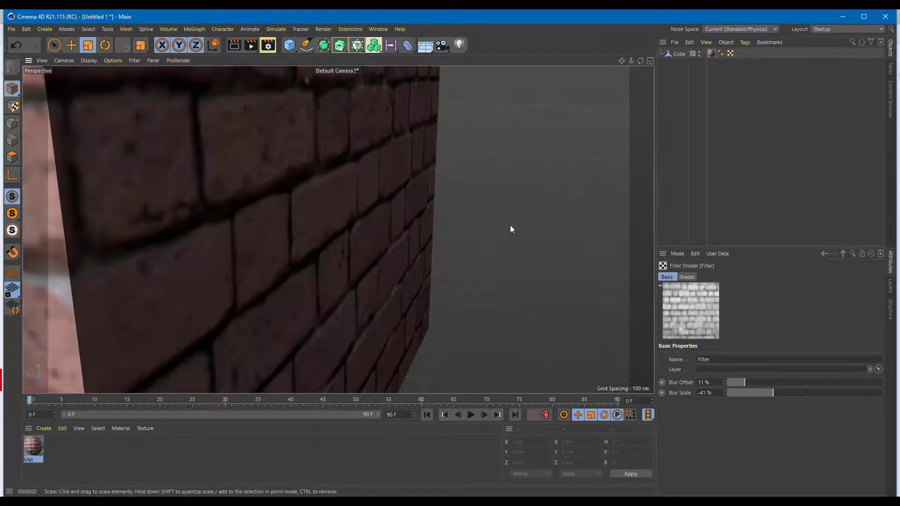
Orbit to an angled close-up of the brick wall and test-render it.
left_click_drag(509, 225, 494, 225, "alt")
key("ctrl+r")
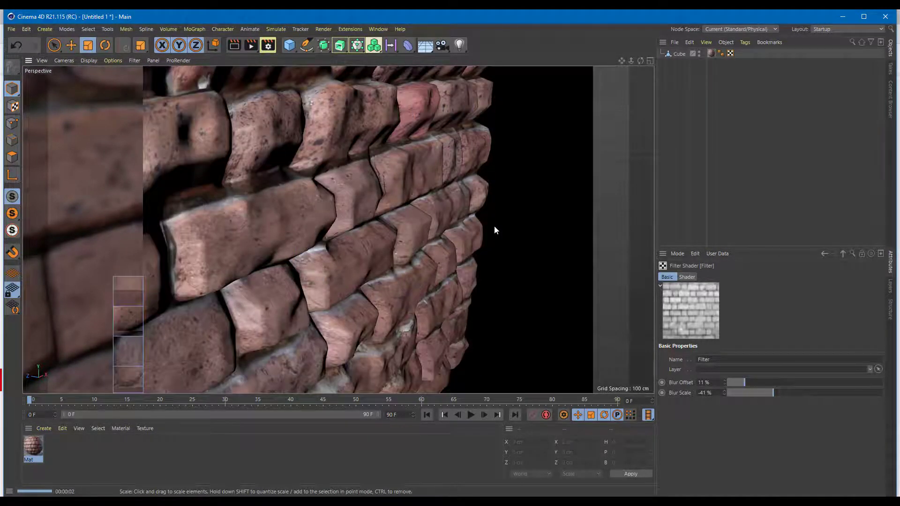
left_click(304, 294)
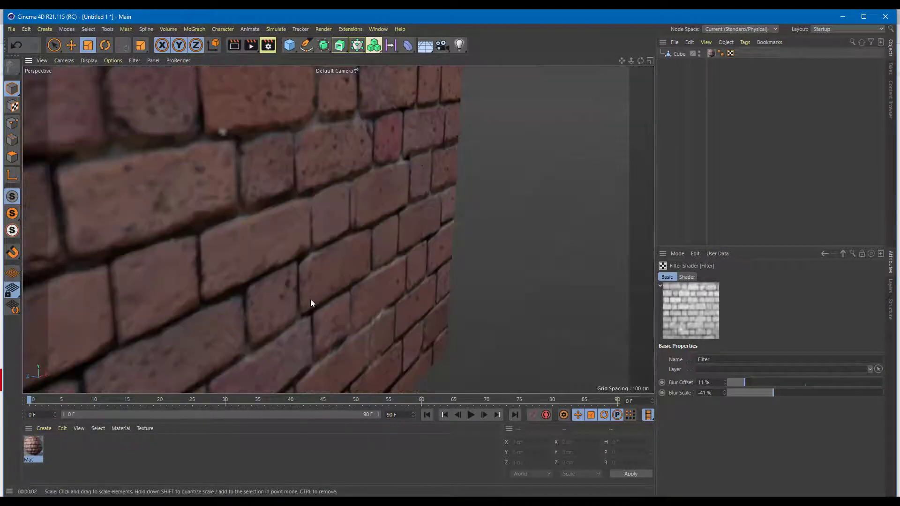
Lower the Filter shader's Blur Offset to 8 % and test-render the rounder bricks.
left_click_drag(742, 380, 738, 381)
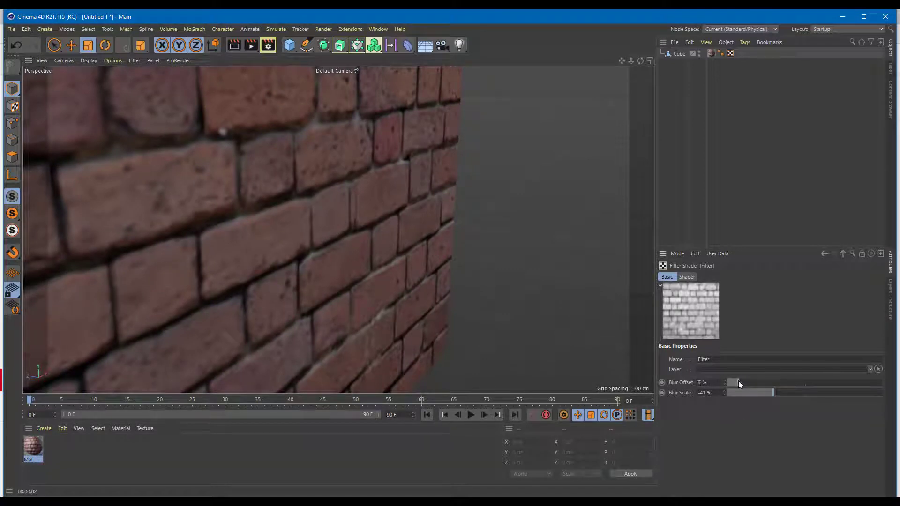
key("ctrl+r")
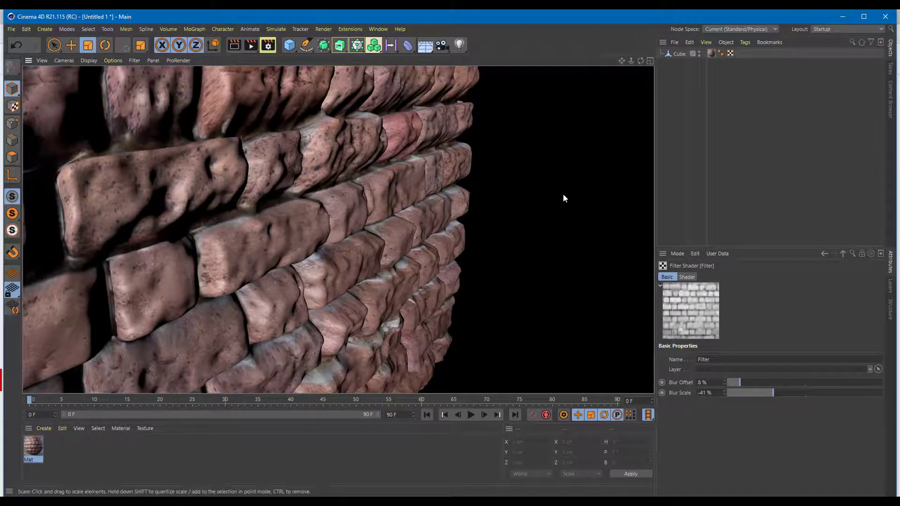
left_click(563, 194)
left_click(687, 275)
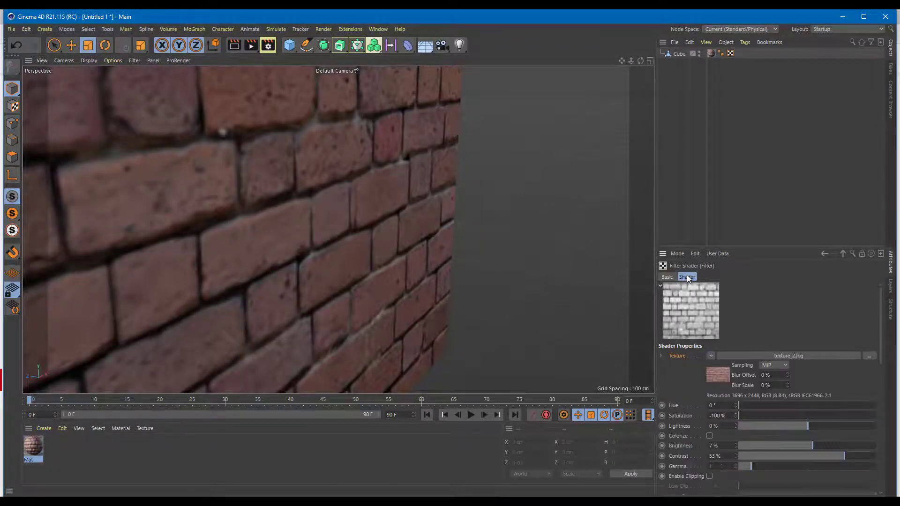
Drop the Filter shader's contrast from 53 % to -43 % and zoom the viewport out.
left_click_drag(768, 459, 812, 455)
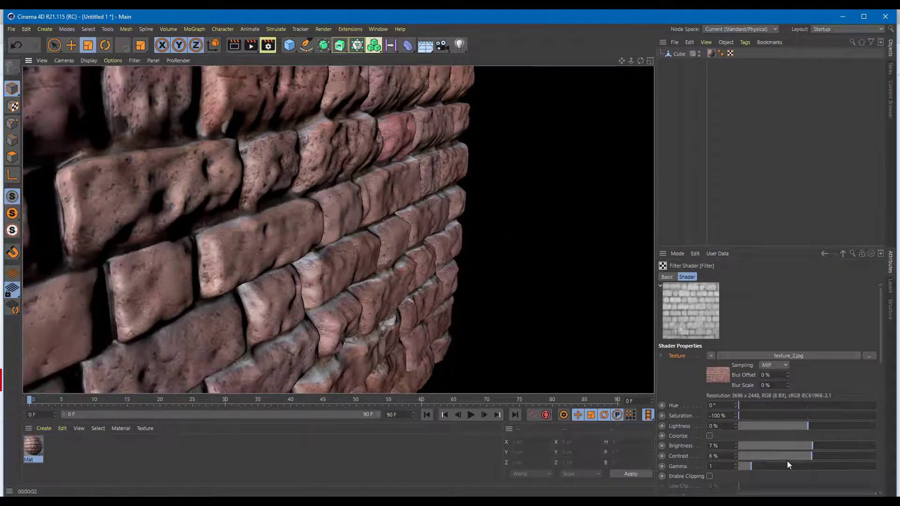
left_click_drag(791, 458, 778, 458)
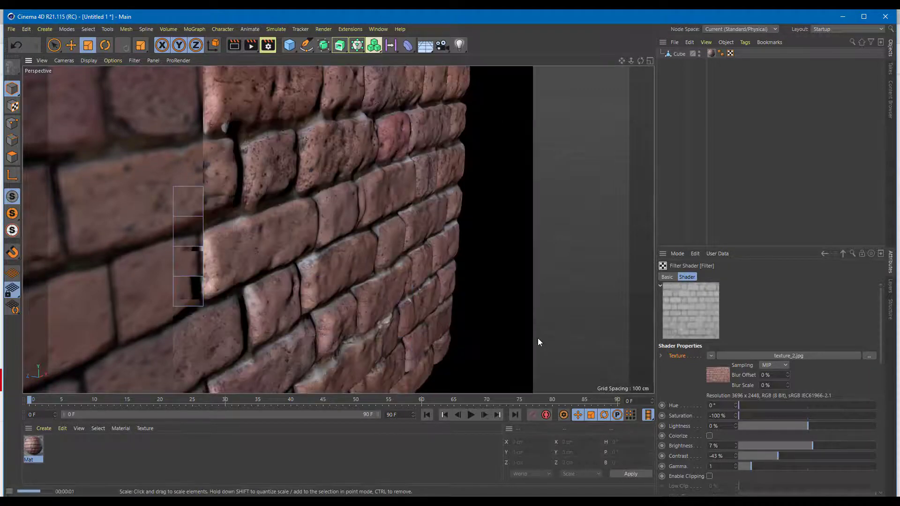
scroll(493, 242, "down", 5)
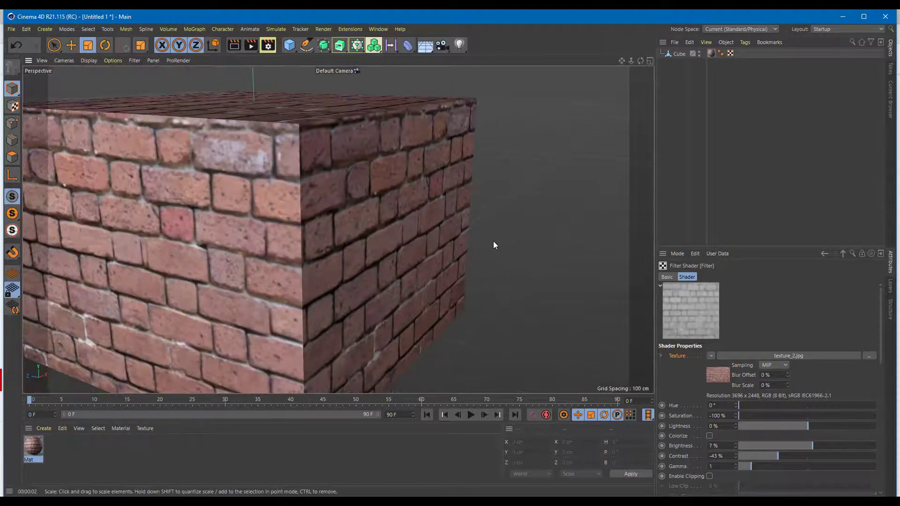